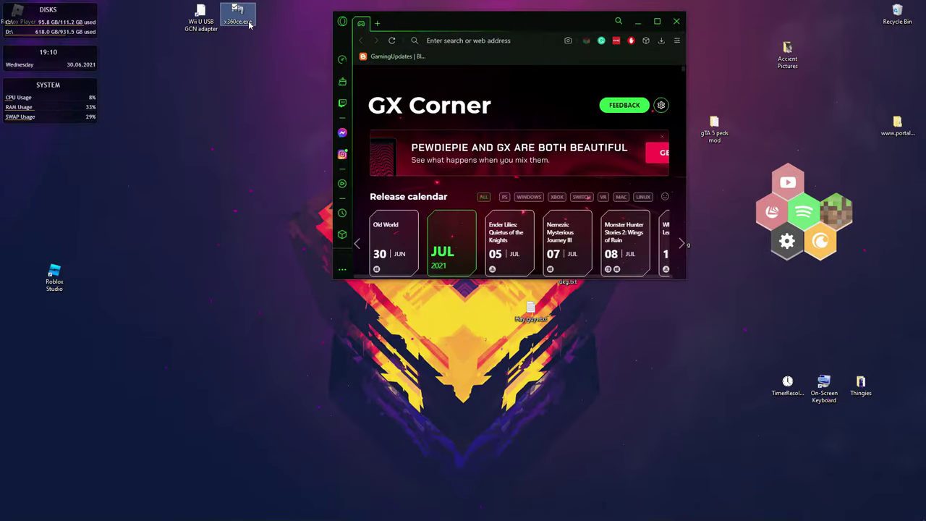
- Launch x360ce.exe from the desktop and show the controller emulator's list of games
double_click(237, 14)
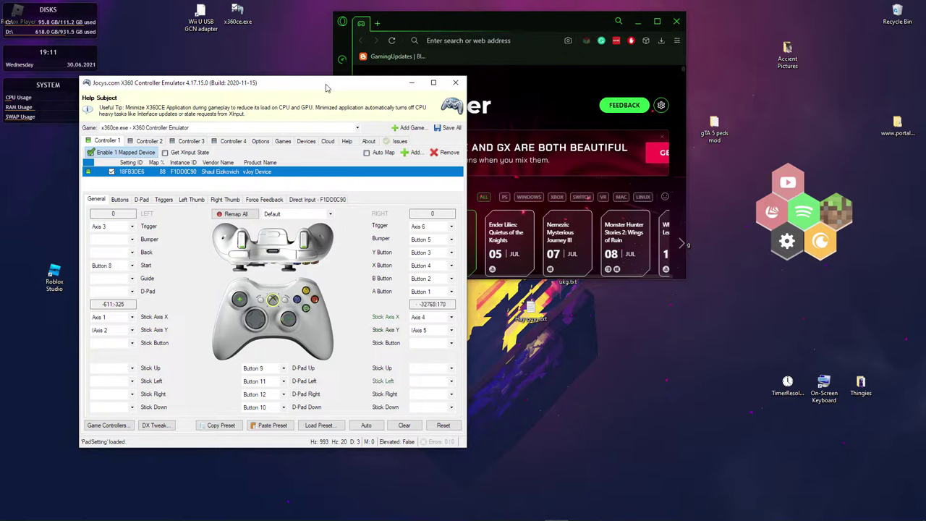
left_click_drag(325, 87, 494, 89)
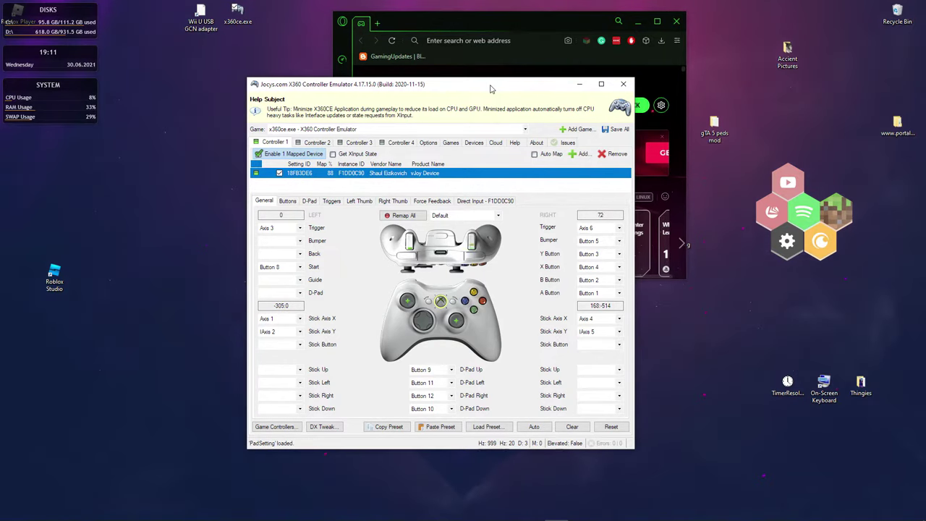
left_click(451, 142)
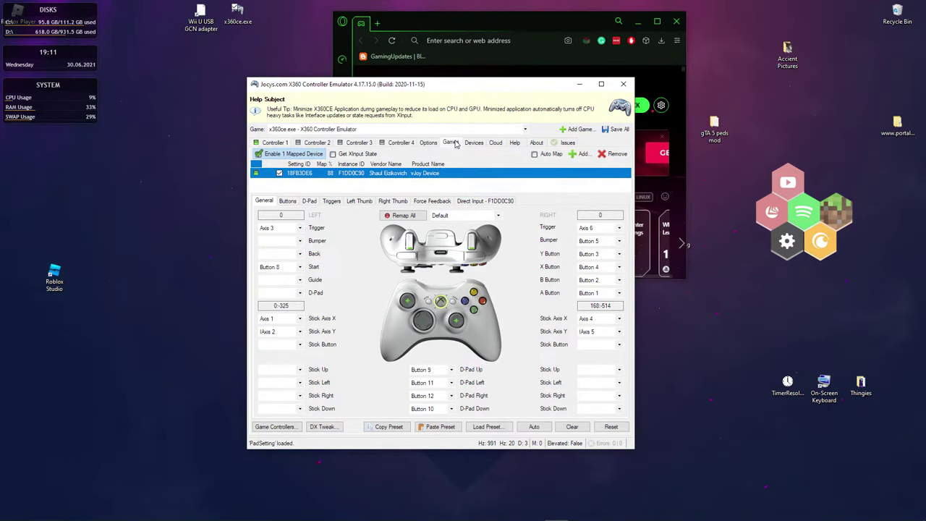
- Start adding a game executable and go to the file location of the Roblox Player shortcut on the desktop
left_click(295, 155)
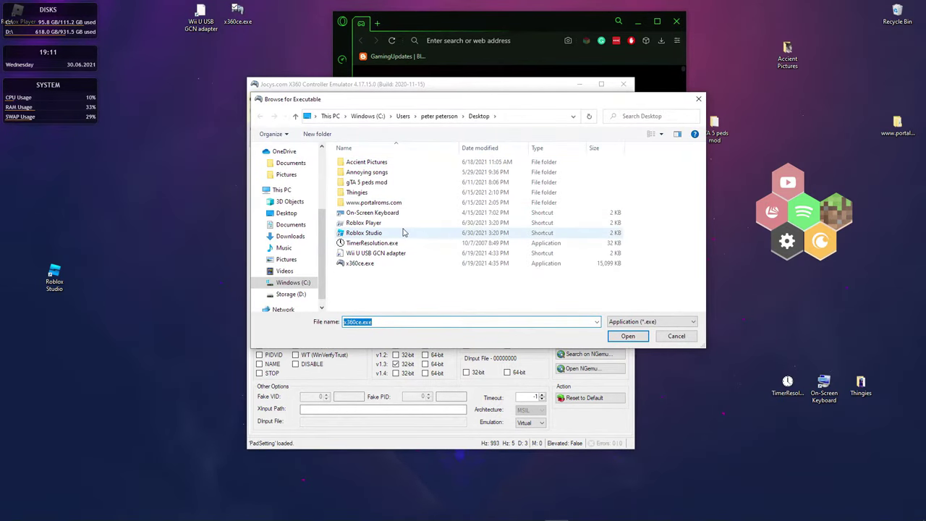
left_click(365, 222)
left_click(287, 212)
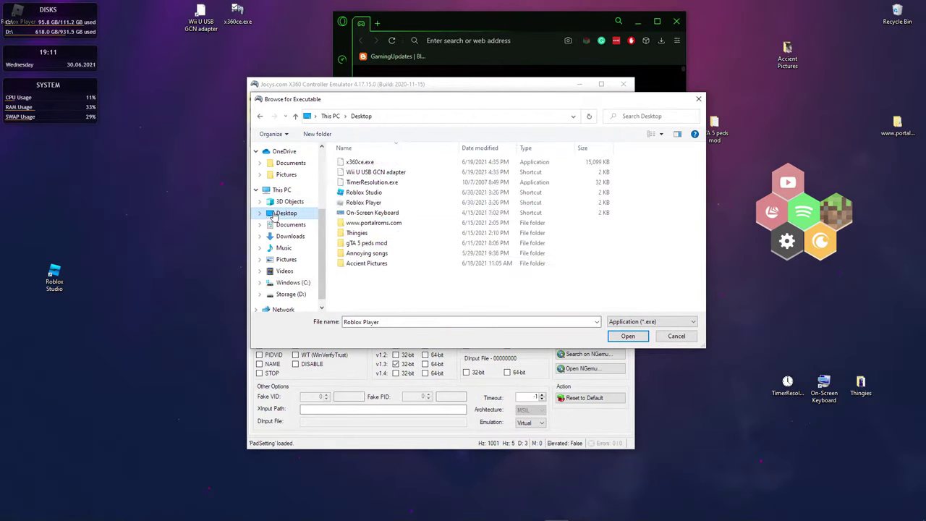
left_click(363, 203)
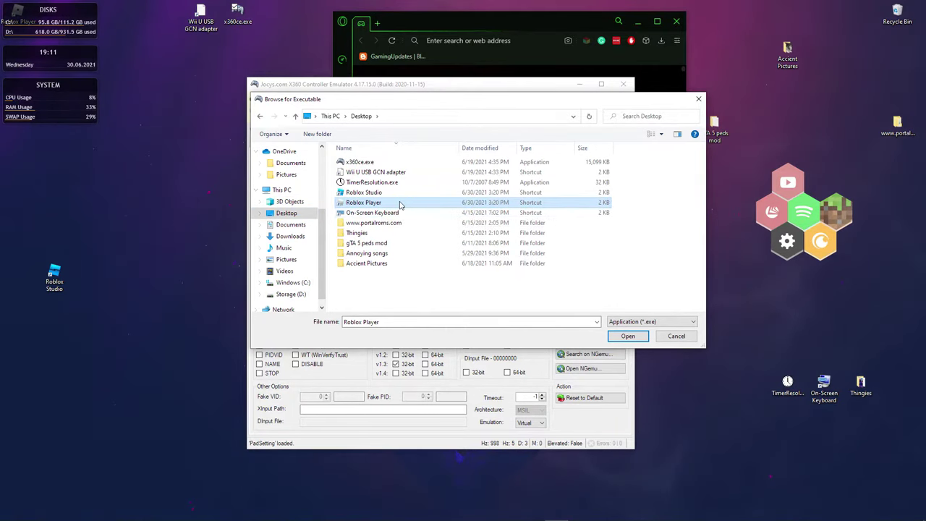
right_click(399, 202)
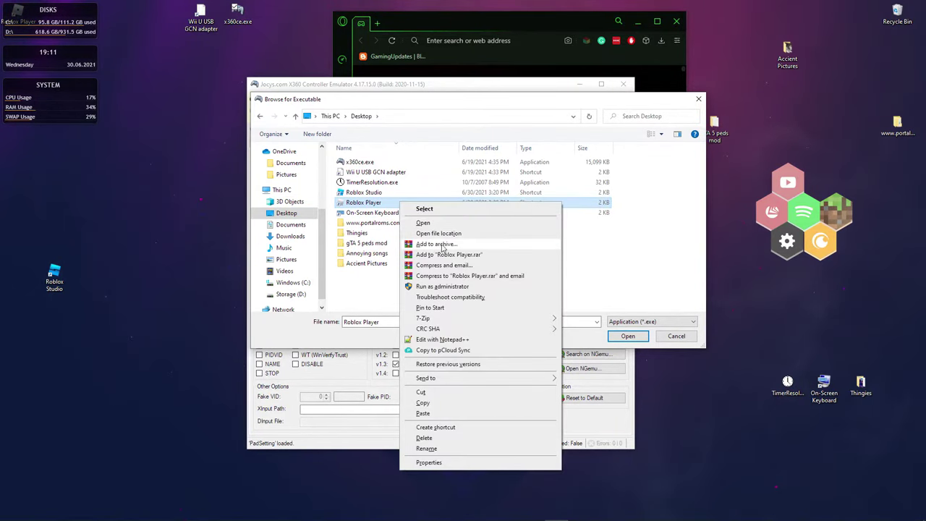
left_click(414, 234)
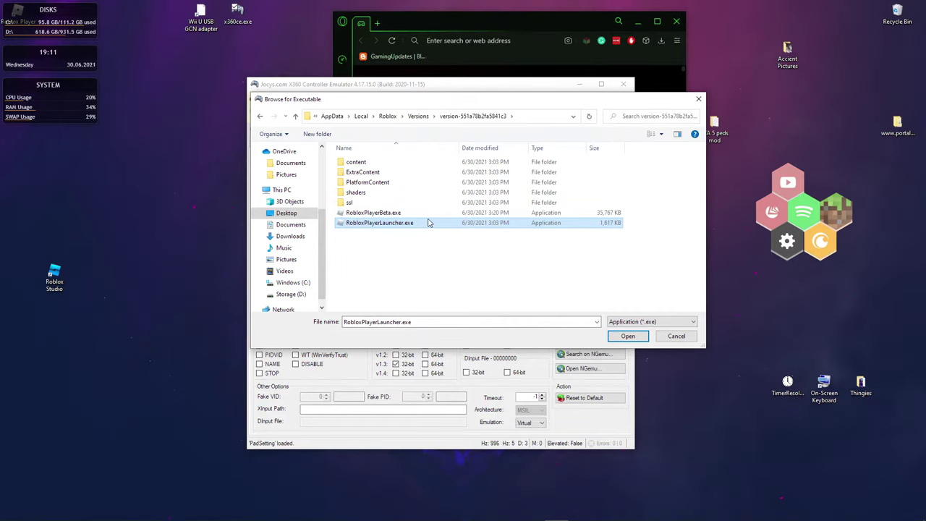
- Pick RobloxPlayerBeta.exe in the Roblox version folder and cancel the file selection
left_click(438, 214)
left_click(414, 225)
left_click(375, 214)
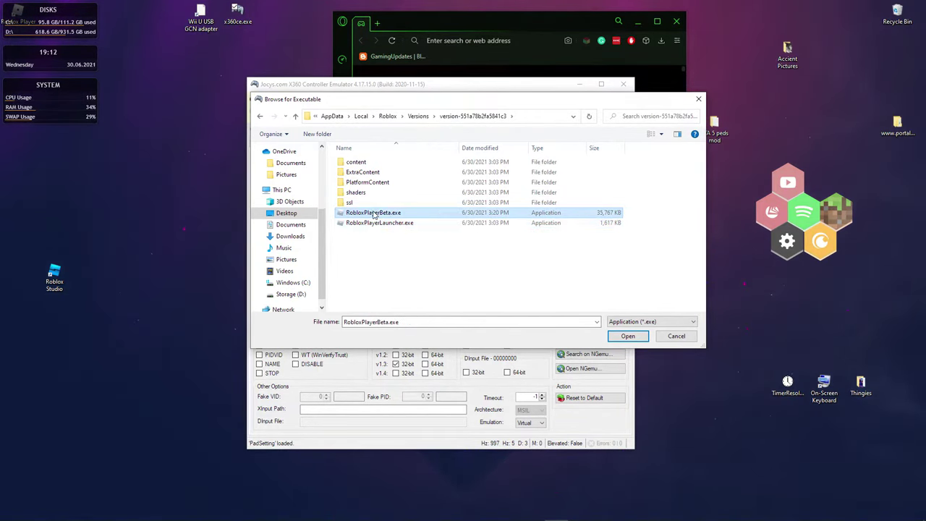
left_click(675, 337)
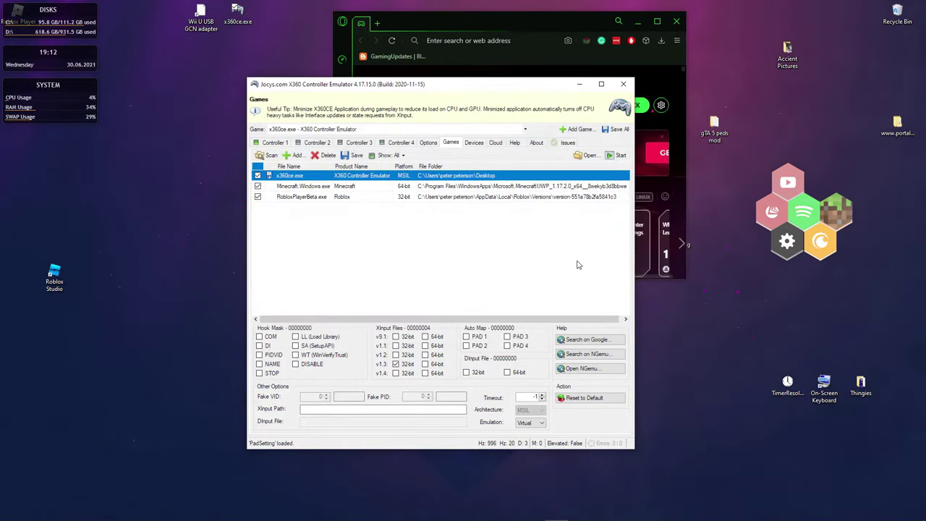
- Select RobloxPlayerBeta.exe in the games list and show its Controller 1 mapping
left_click(292, 200)
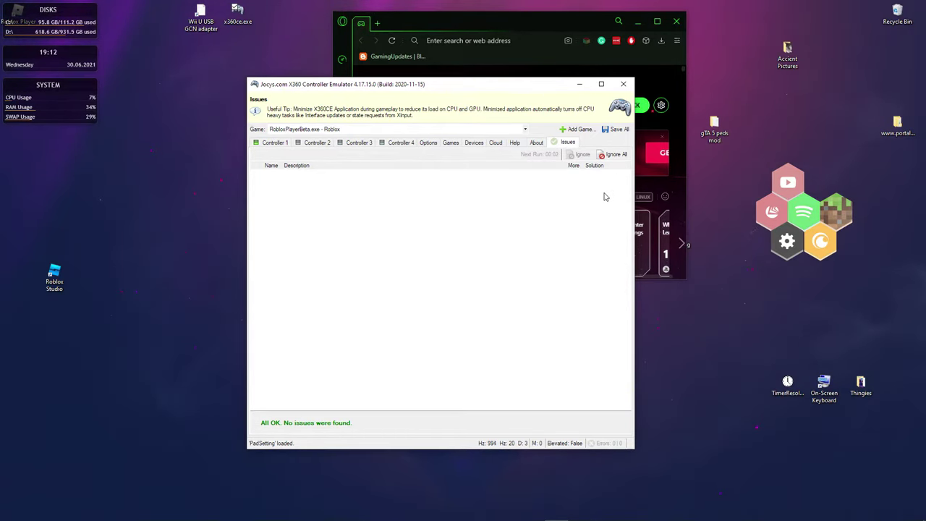
left_click(269, 144)
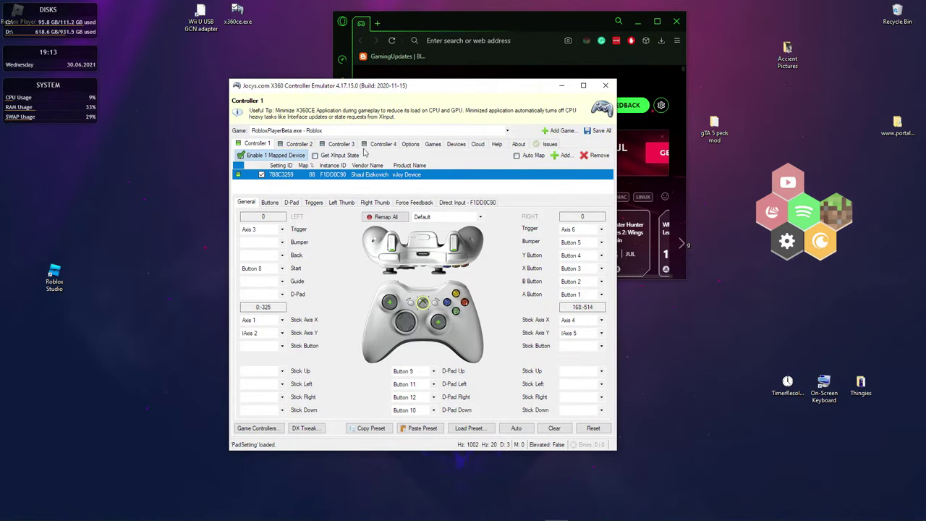
- Examine the vJoy devices available for mapping to Controller 1 and the Controller 2 page, ending back on Controller 1
left_click(565, 155)
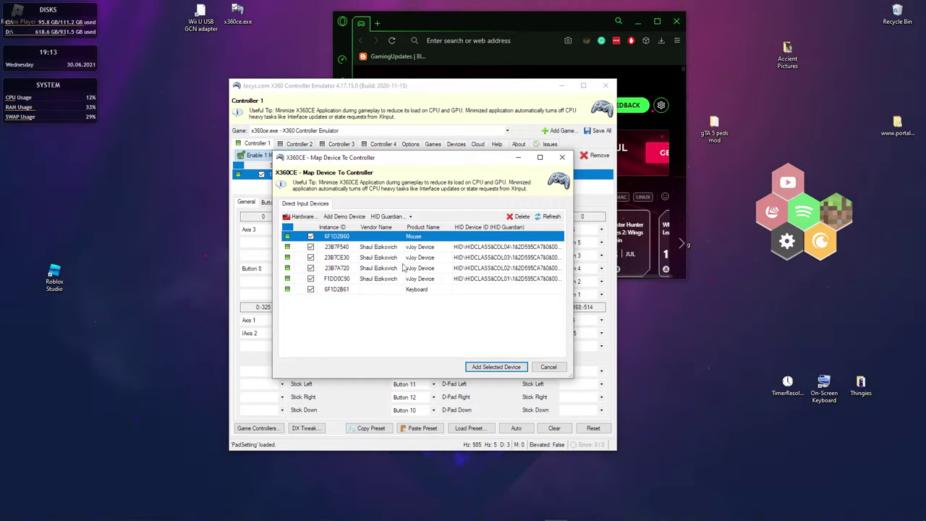
left_click(456, 278)
left_click(431, 257)
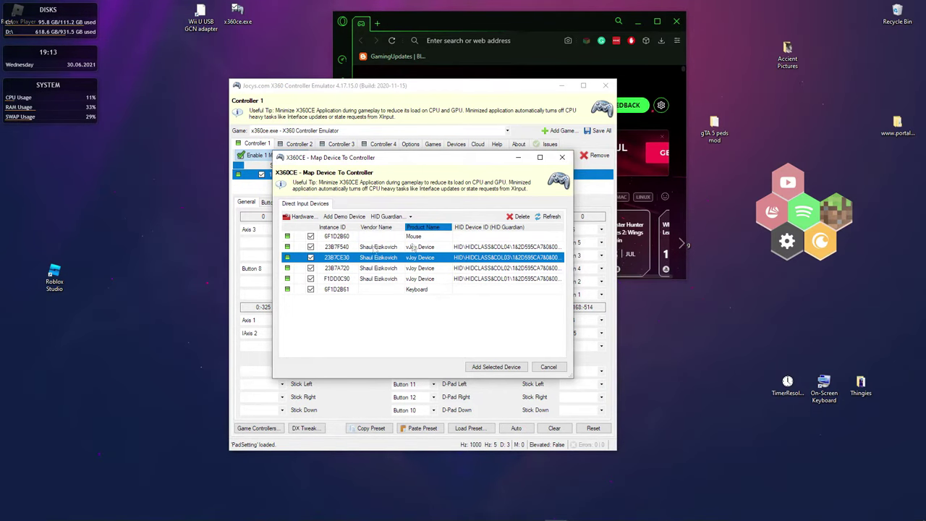
left_click(569, 161)
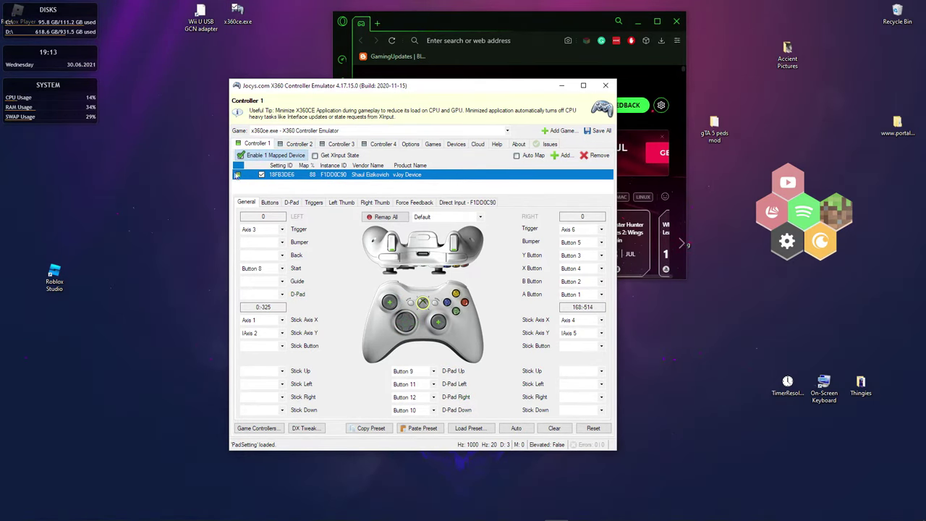
left_click(364, 144)
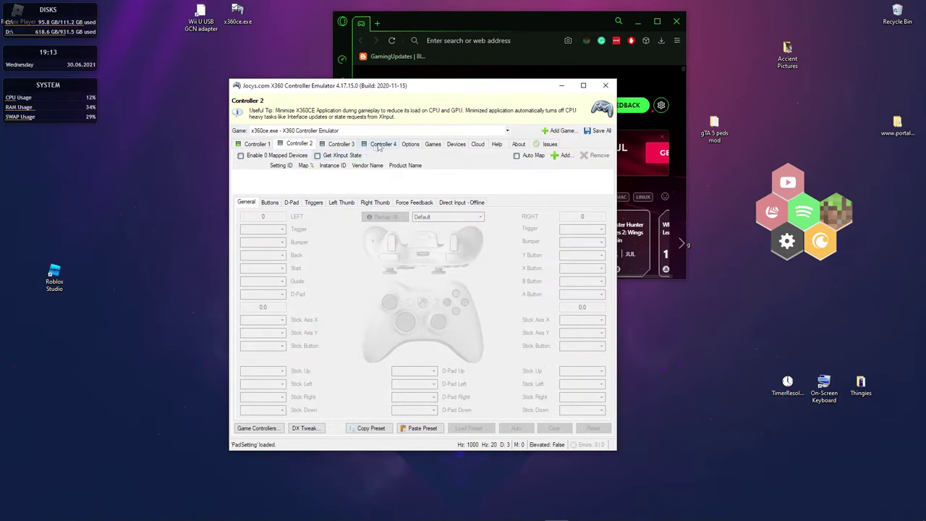
left_click(295, 144)
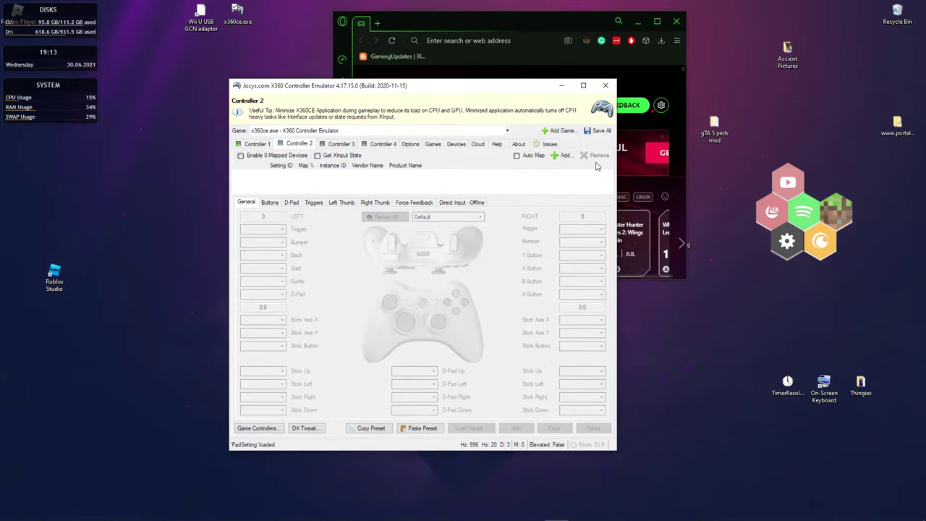
left_click(248, 144)
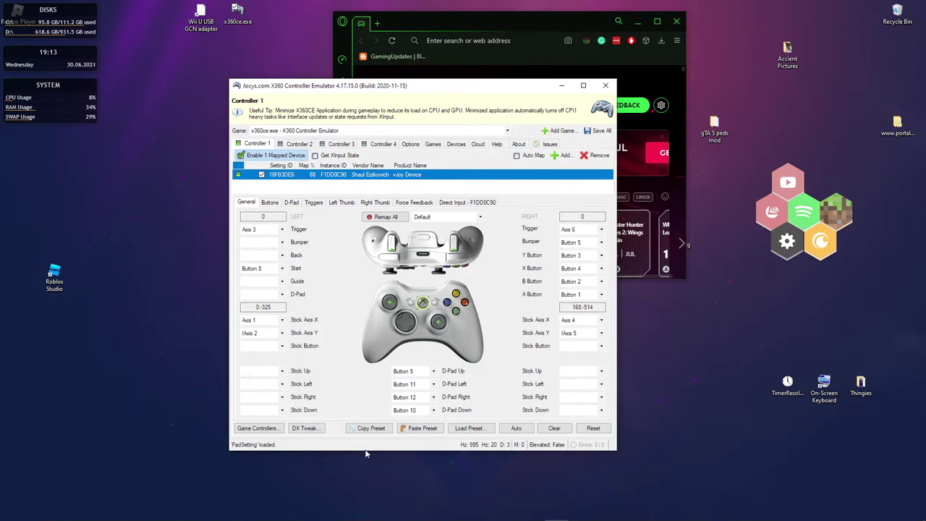
- Examine the first vJoy Device's test and calibration properties among the installed game controllers, plus the left thumb stick settings
left_click(269, 431)
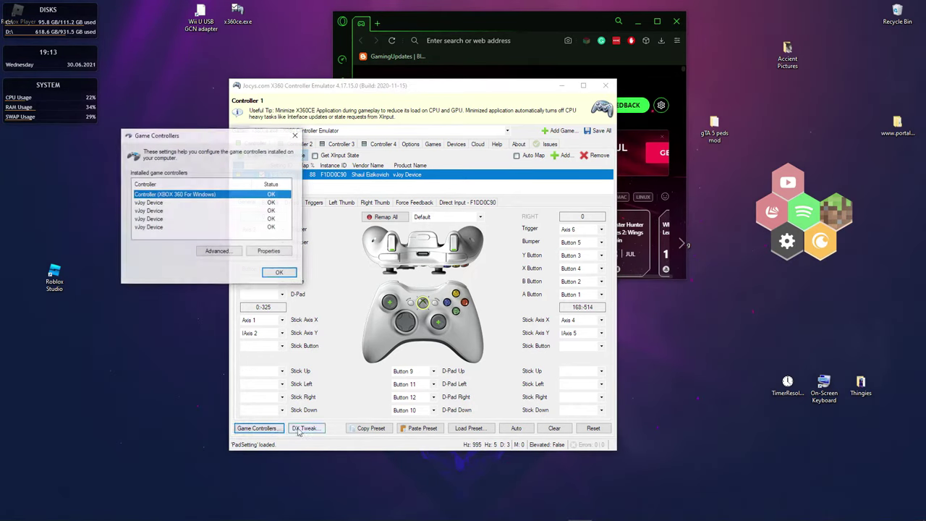
left_click(184, 204)
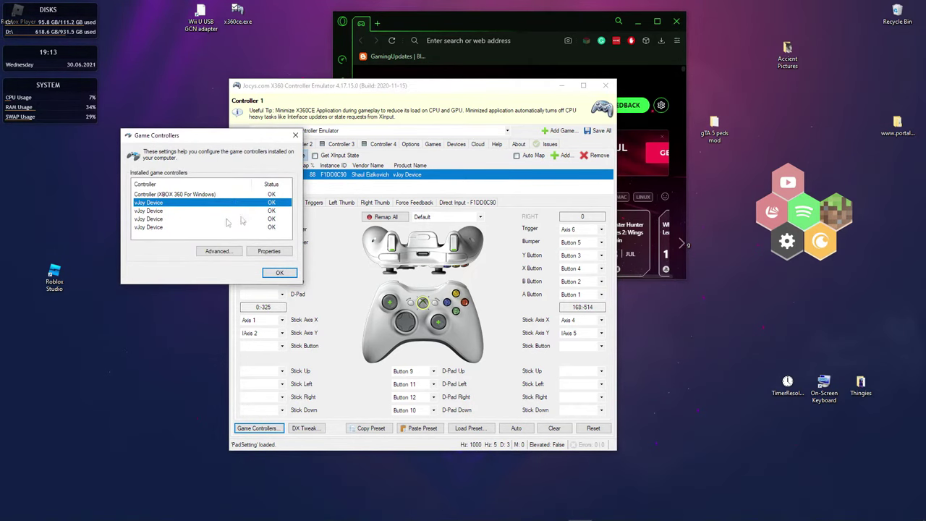
left_click(275, 253)
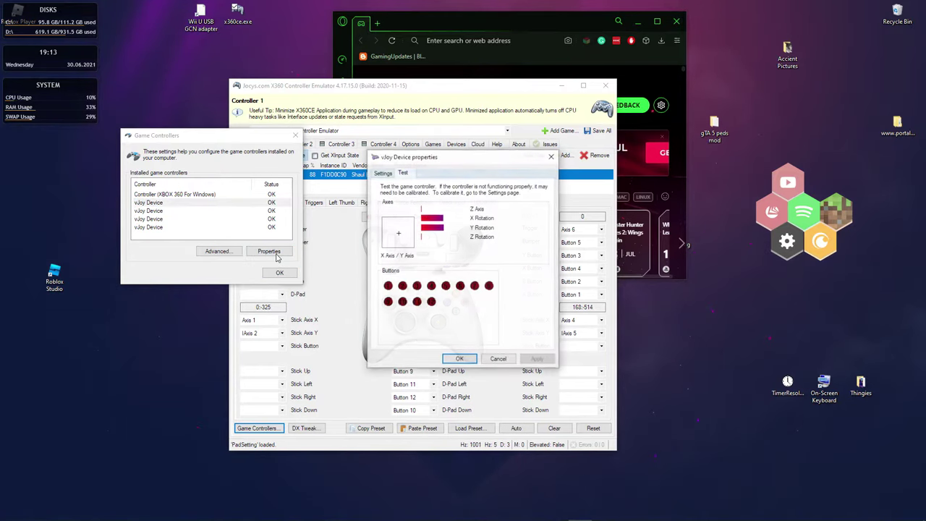
left_click(382, 172)
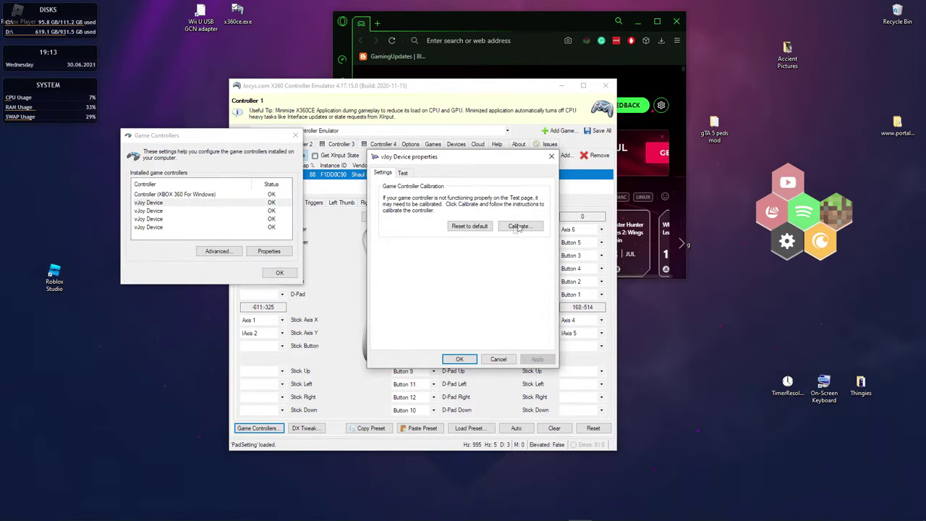
left_click(553, 158)
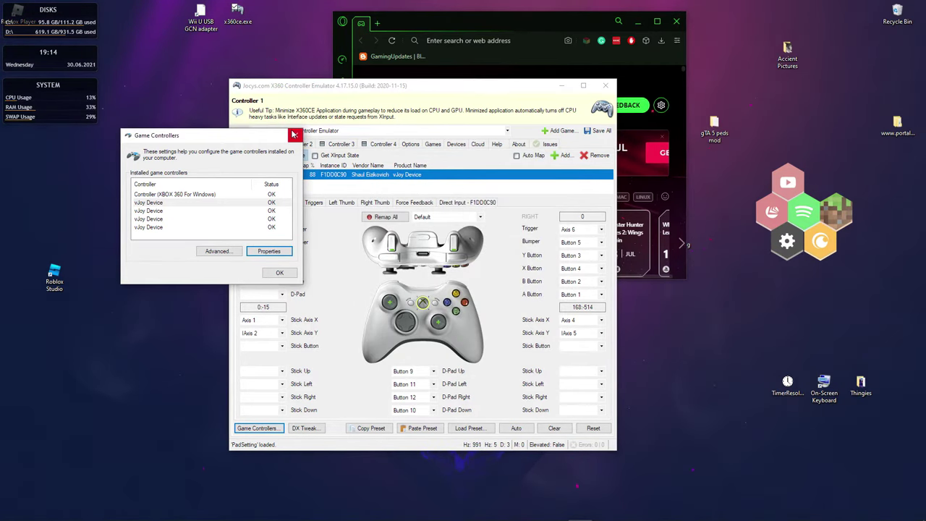
left_click(295, 135)
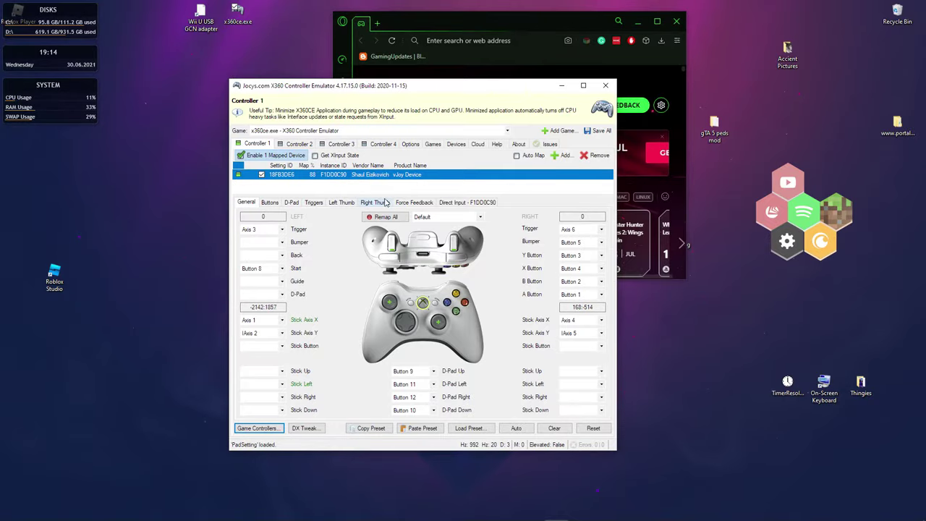
left_click(340, 202)
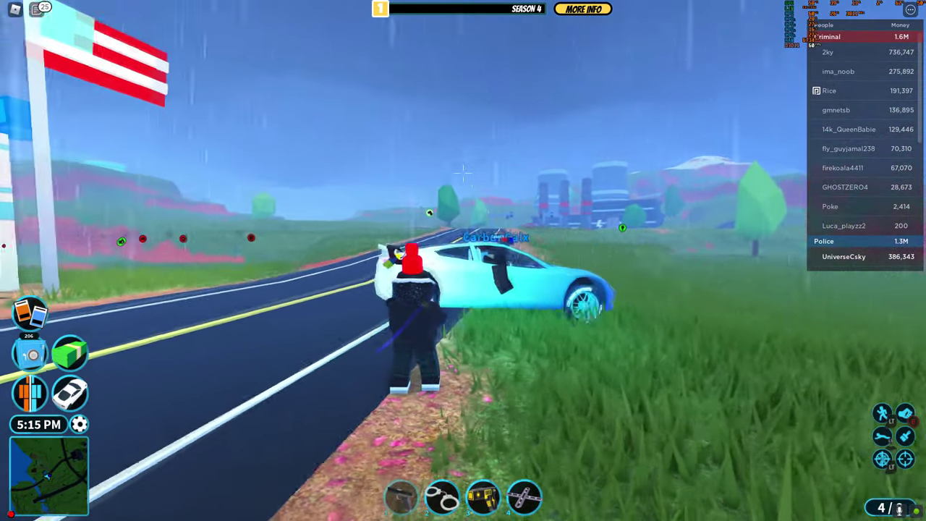
- Switch to the Roblox Jailbreak game and test the controls by moving the character around the garage
key("w")
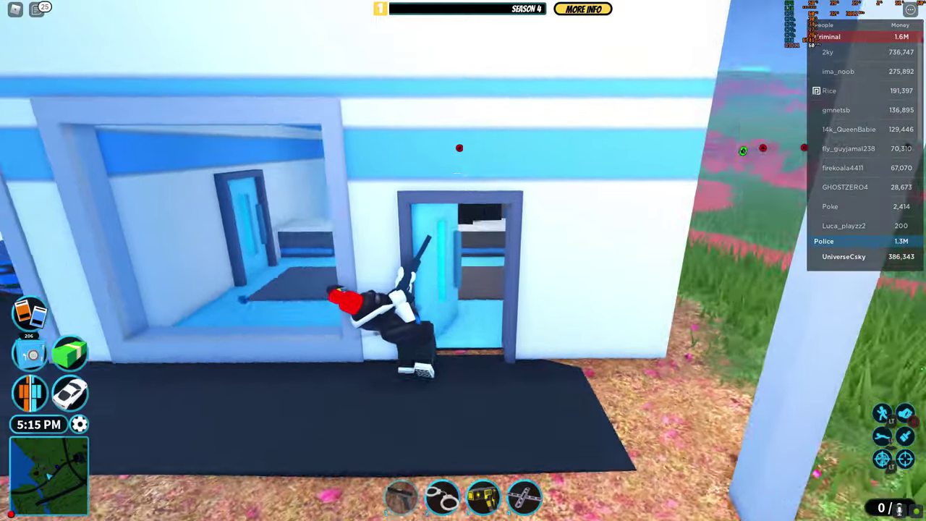
key("1")
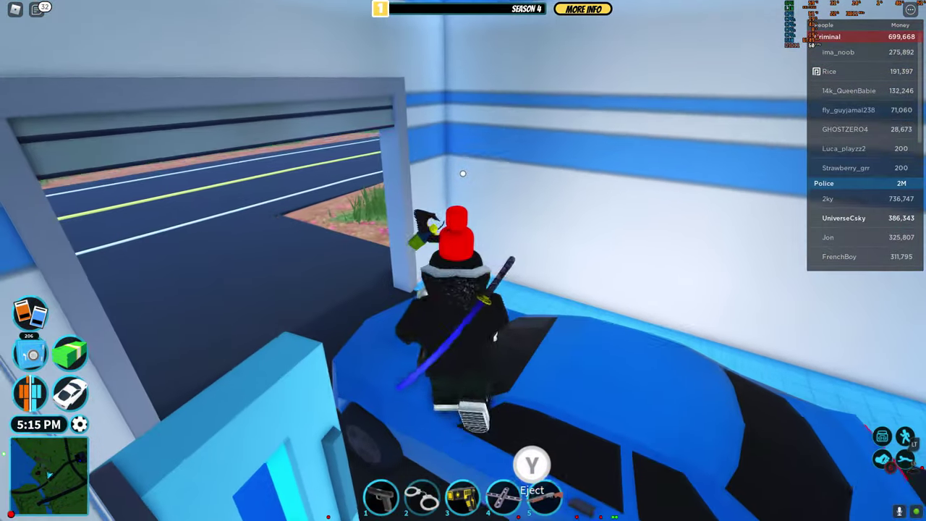
key("s")
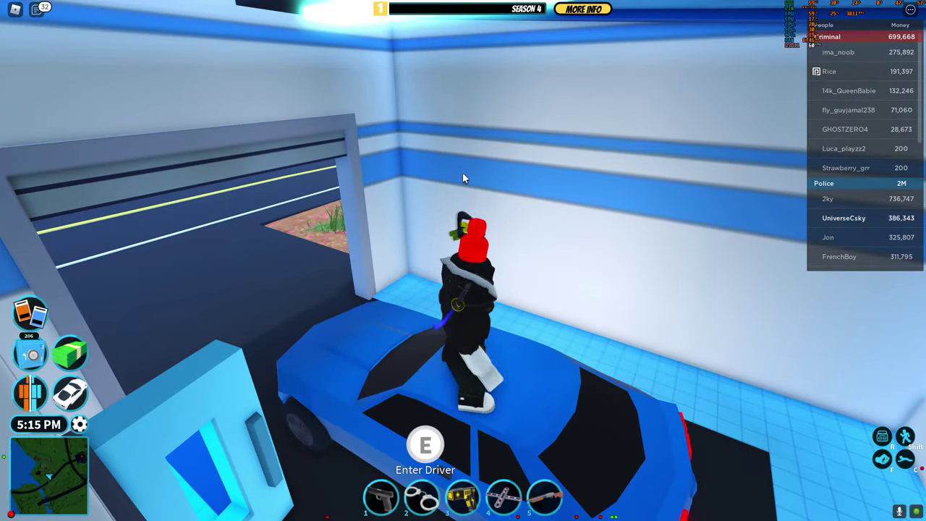
key("d")
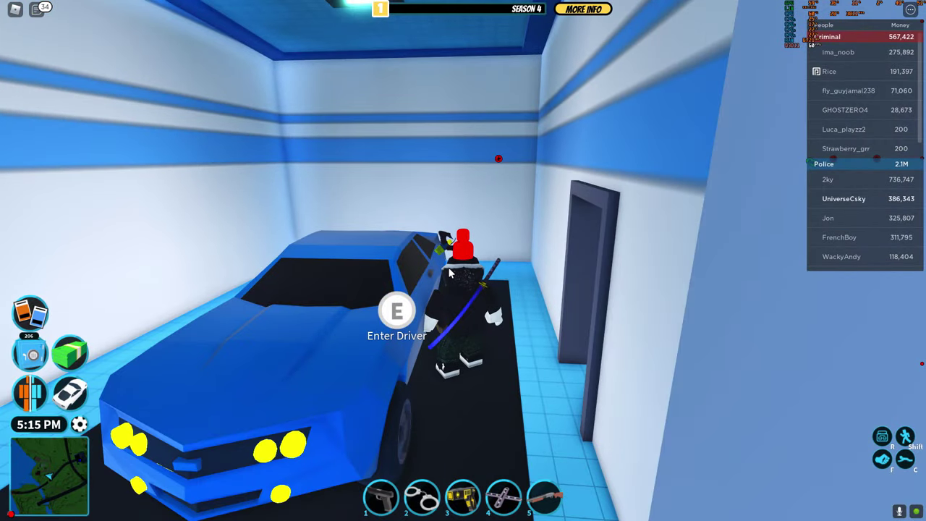
- Leave the Jailbreak game, minimize the browser and reposition the X360 Controller Emulator window on the desktop
key("Escape")
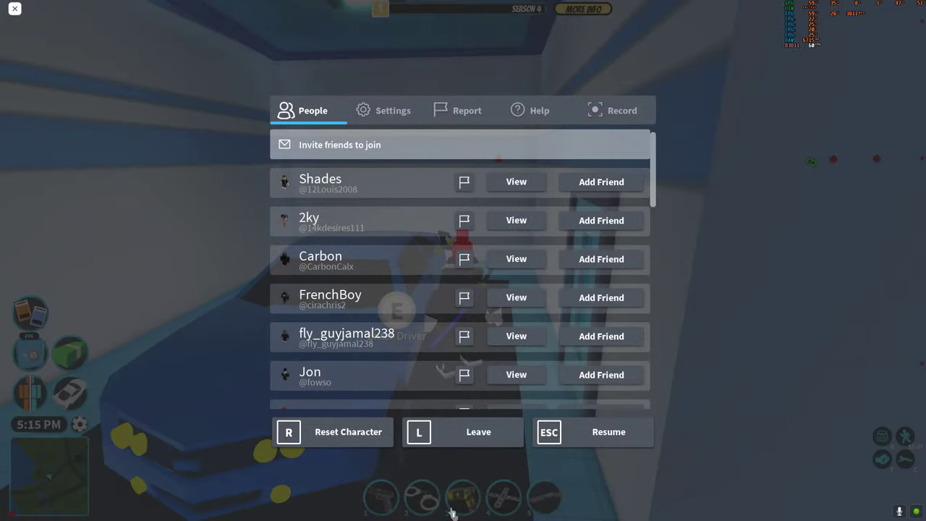
left_click(463, 438)
left_click(425, 235)
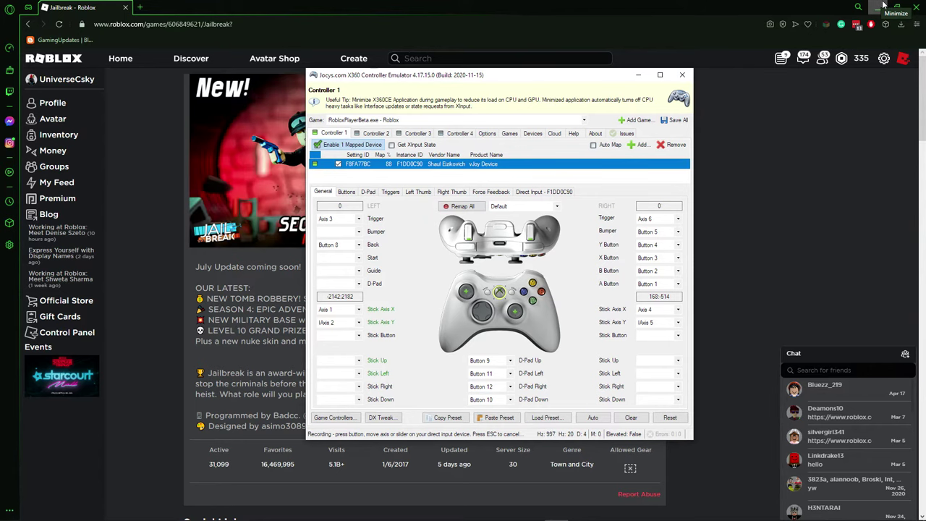
left_click(883, 6)
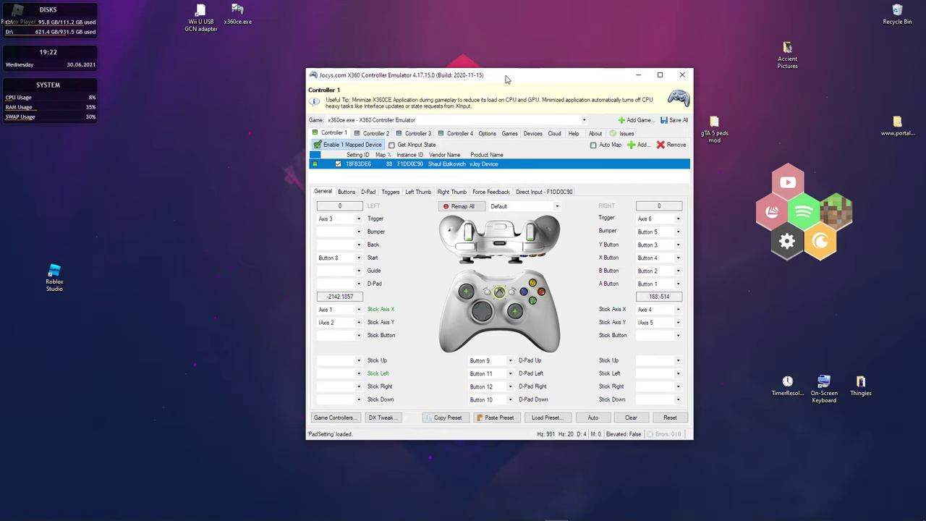
left_click_drag(425, 83, 339, 84)
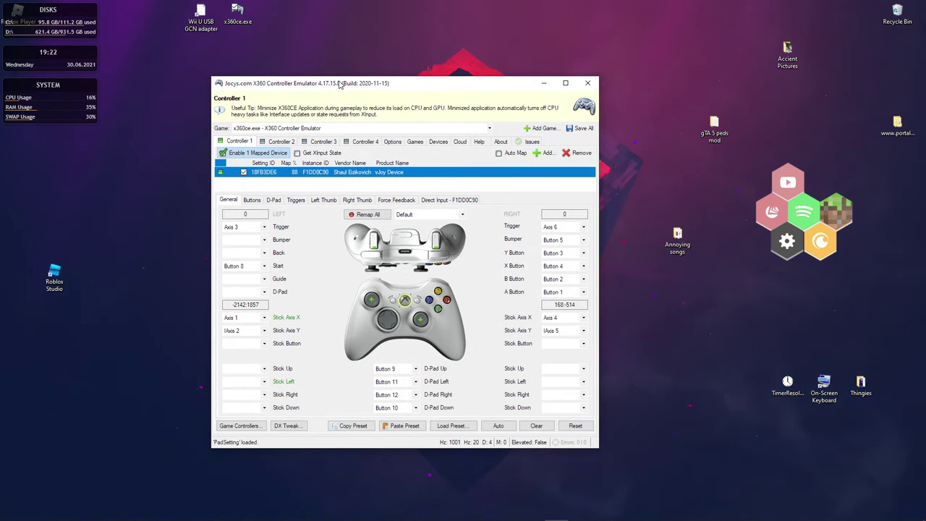